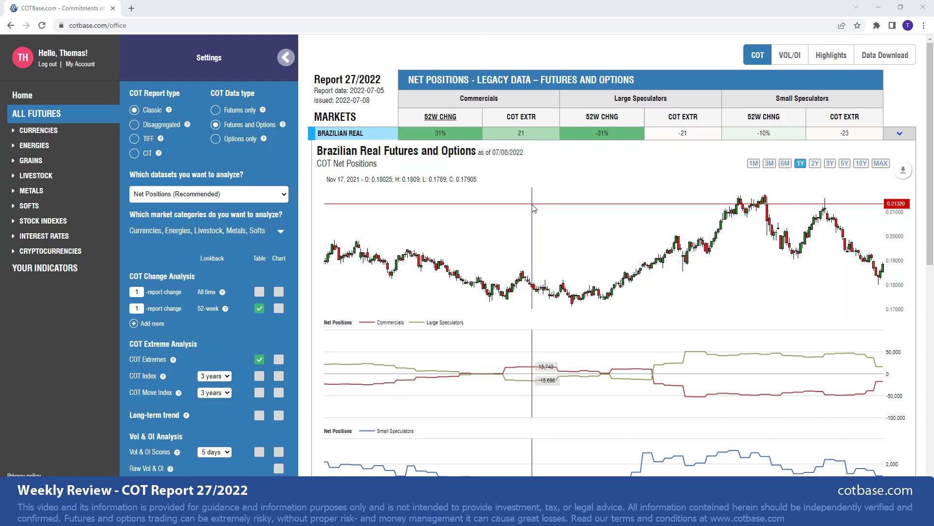
- Leave the Brazilian Real dashboard for the main COTbase site's 'What is COT all about?' page
{"action": "left_click", "coordinate": [133, 111]}
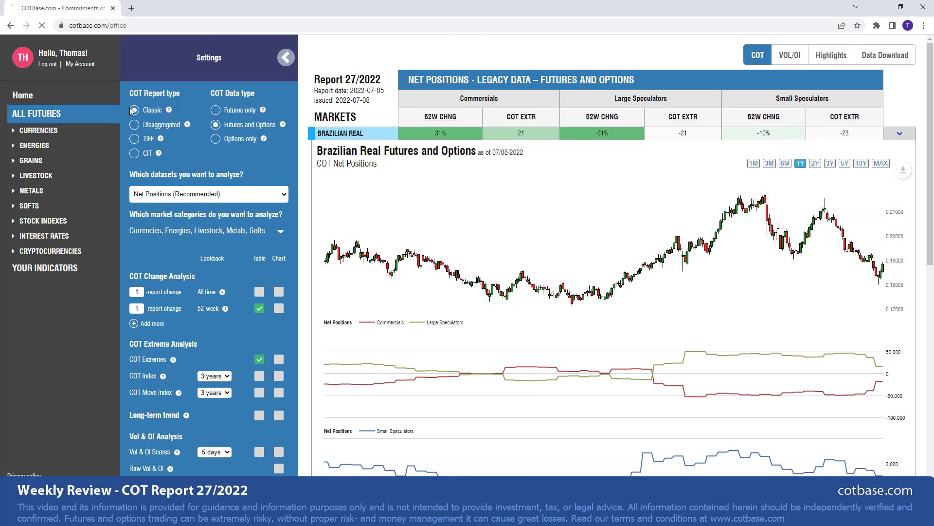
- Open the ON COT page and read through the COT basics, typical setups and tutorial videos
{"action": "left_click", "coordinate": [356, 52]}
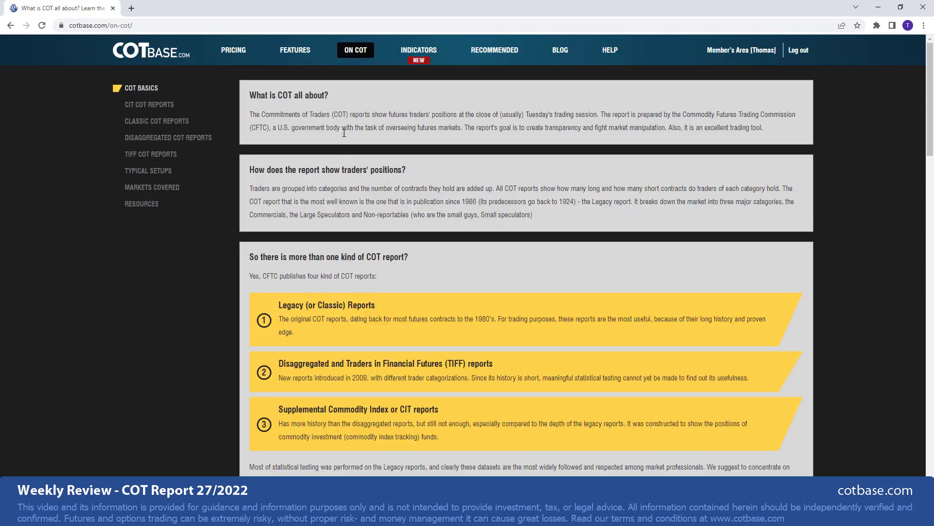
{"action": "scroll", "coordinate": [355, 155], "scroll_direction": "down", "scroll_amount": 6}
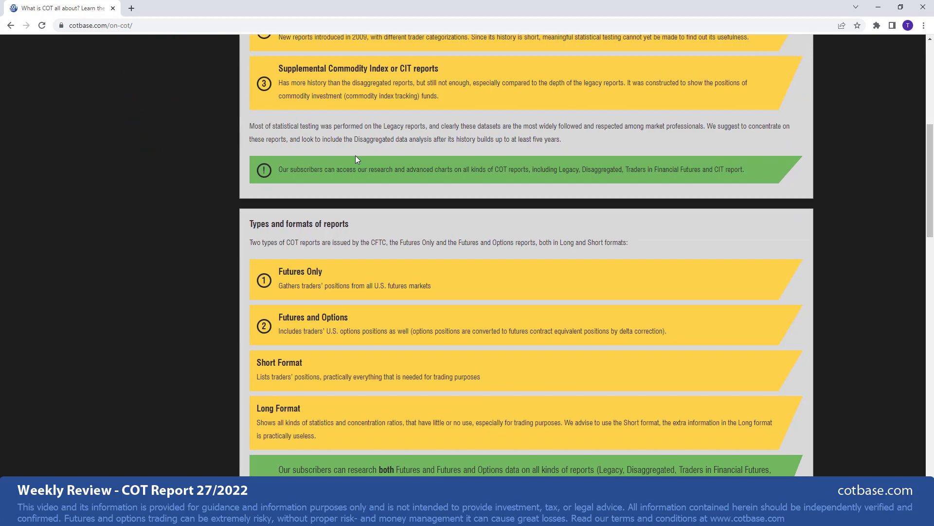
{"action": "scroll", "coordinate": [355, 155], "scroll_direction": "down", "scroll_amount": 2}
{"action": "scroll", "coordinate": [355, 156], "scroll_direction": "down", "scroll_amount": 5}
{"action": "scroll", "coordinate": [355, 156], "scroll_direction": "up", "scroll_amount": 5}
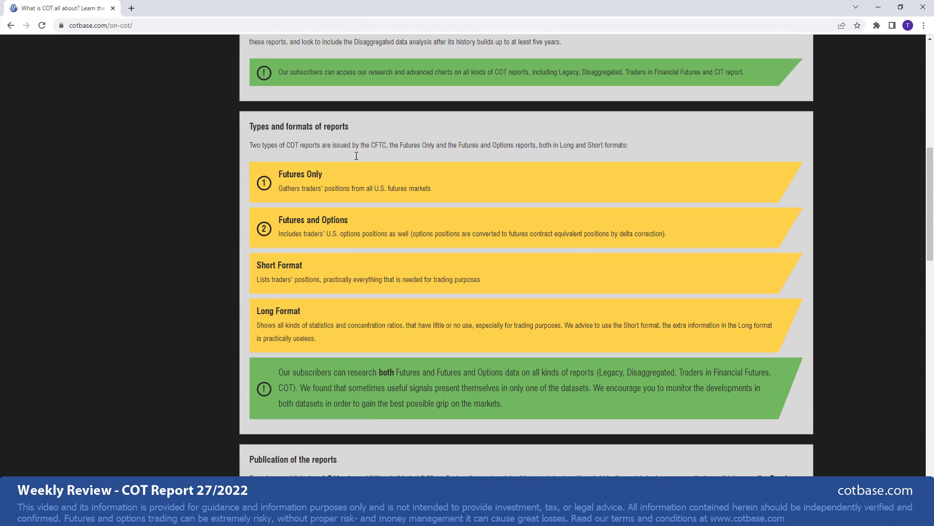
{"action": "scroll", "coordinate": [357, 156], "scroll_direction": "up", "scroll_amount": 9}
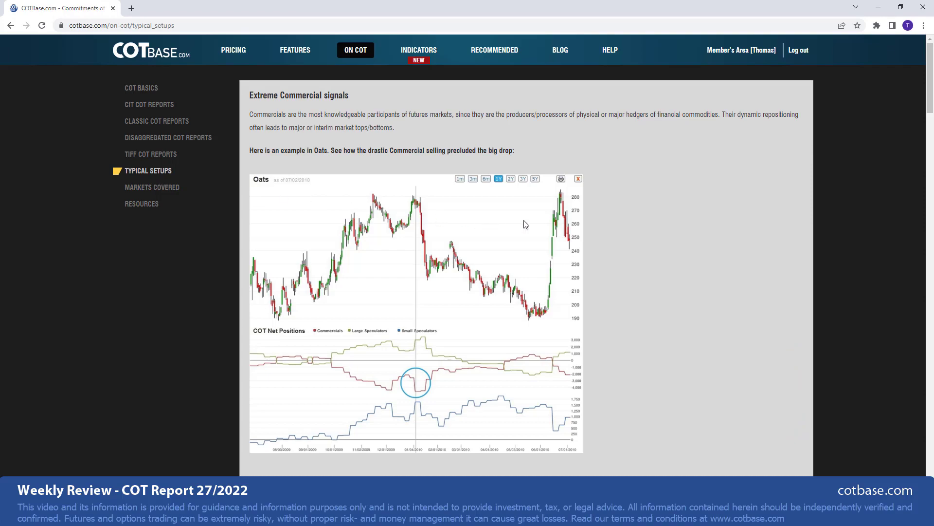
{"action": "scroll", "coordinate": [635, 250], "scroll_direction": "down", "scroll_amount": 15}
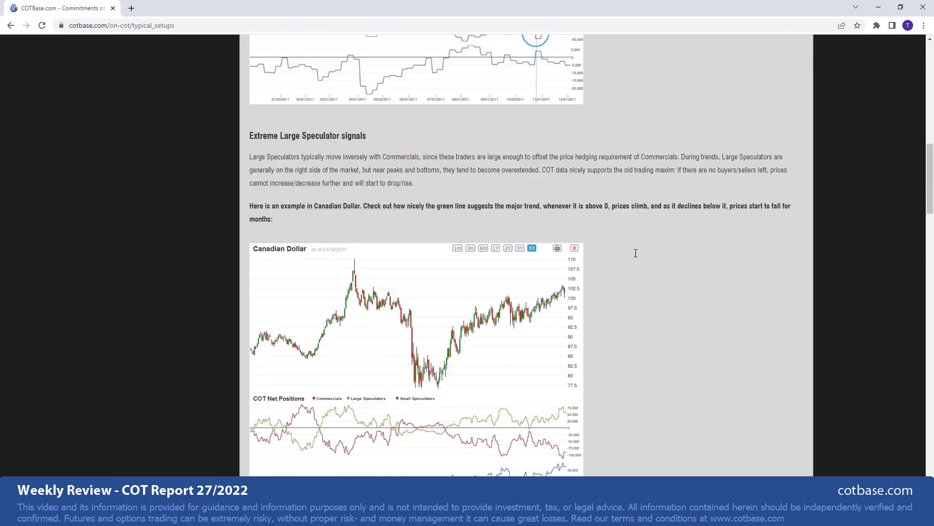
{"action": "scroll", "coordinate": [635, 257], "scroll_direction": "up", "scroll_amount": 16}
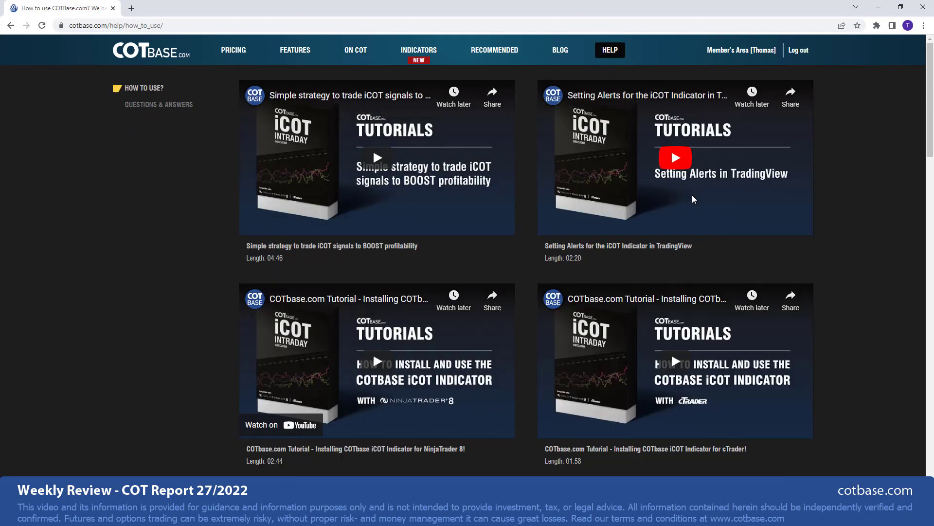
{"action": "scroll", "coordinate": [692, 202], "scroll_direction": "down", "scroll_amount": 5}
{"action": "scroll", "coordinate": [693, 206], "scroll_direction": "down", "scroll_amount": 4}
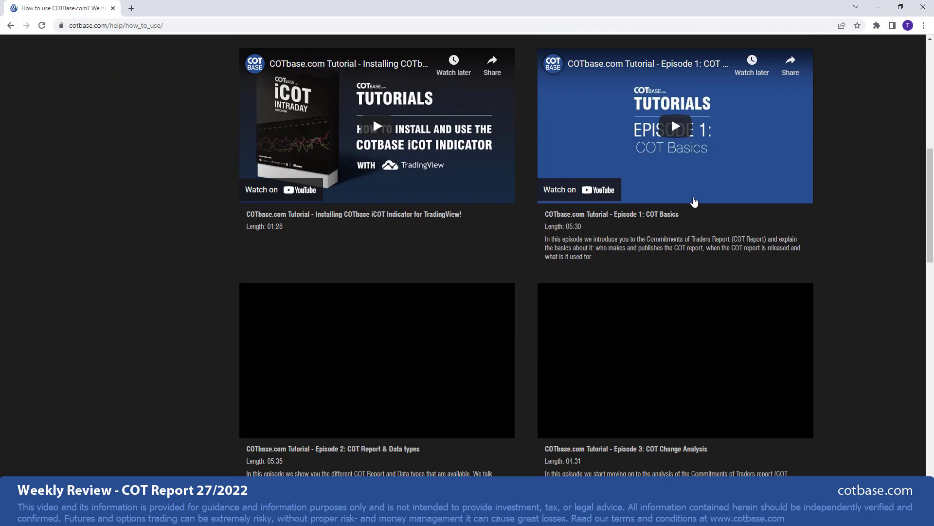
{"action": "scroll", "coordinate": [695, 202], "scroll_direction": "down", "scroll_amount": 2}
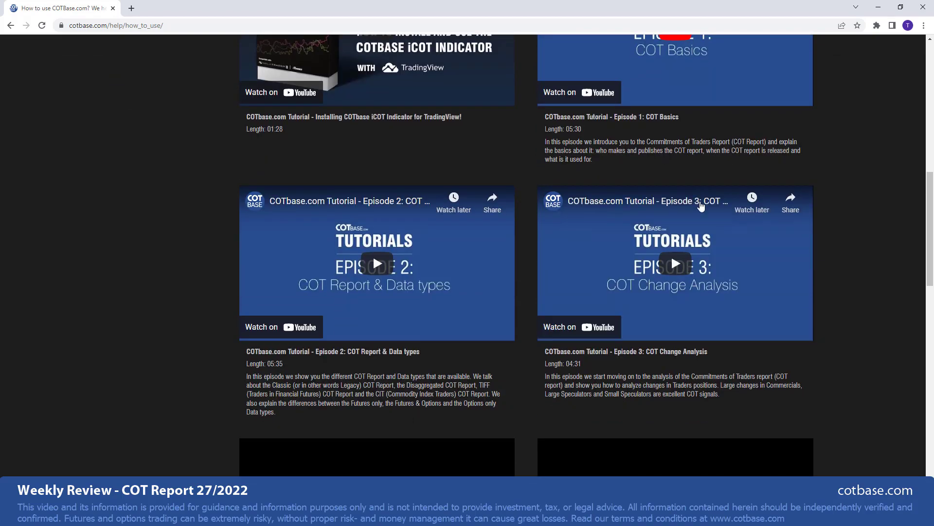
{"action": "scroll", "coordinate": [701, 205], "scroll_direction": "down", "scroll_amount": 3}
{"action": "scroll", "coordinate": [700, 205], "scroll_direction": "up", "scroll_amount": 11}
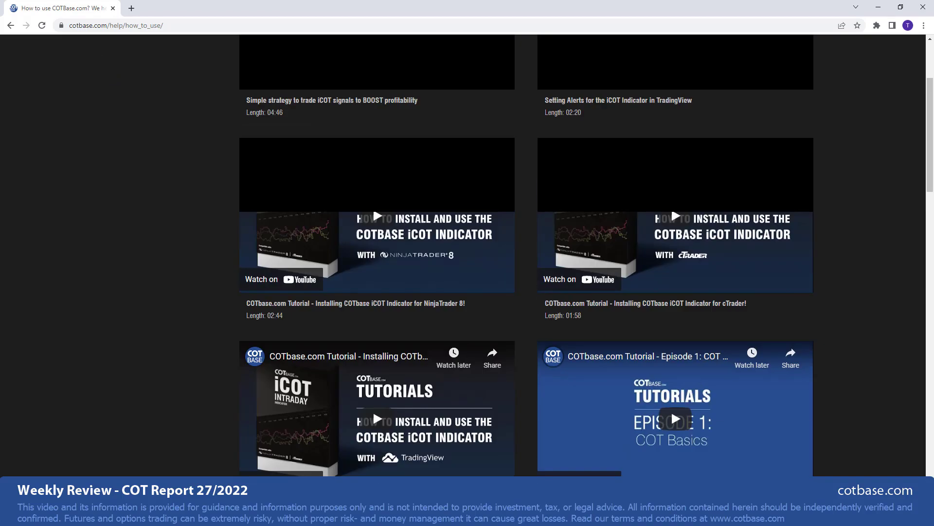
{"action": "scroll", "coordinate": [701, 209], "scroll_direction": "up", "scroll_amount": 3}
- Return to Member's Area, collapse Settings, and expand the Brazilian Real net-positions chart
{"action": "left_click", "coordinate": [733, 55]}
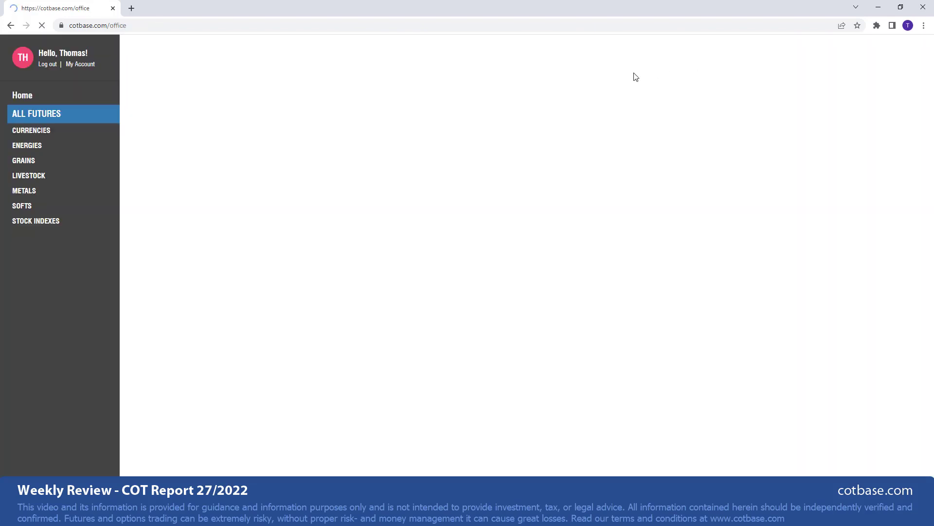
{"action": "left_click", "coordinate": [285, 58]}
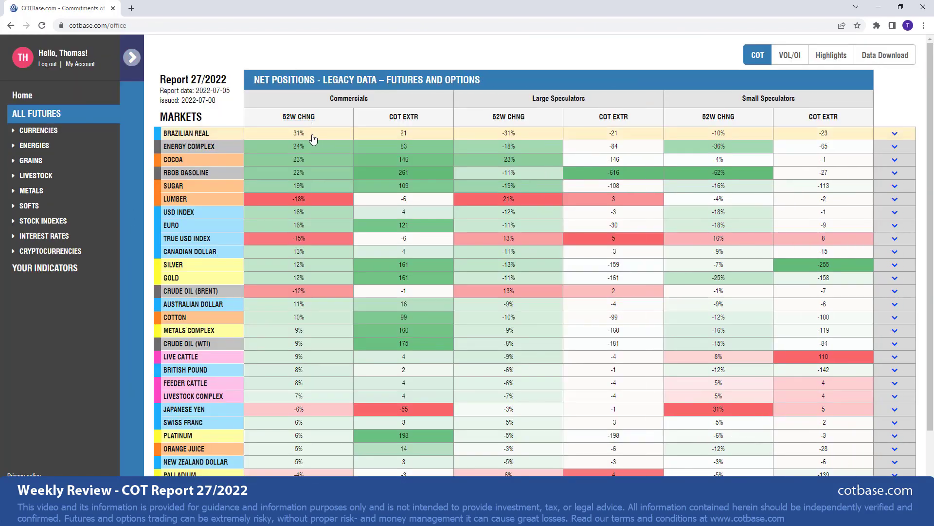
{"action": "left_click", "coordinate": [313, 137]}
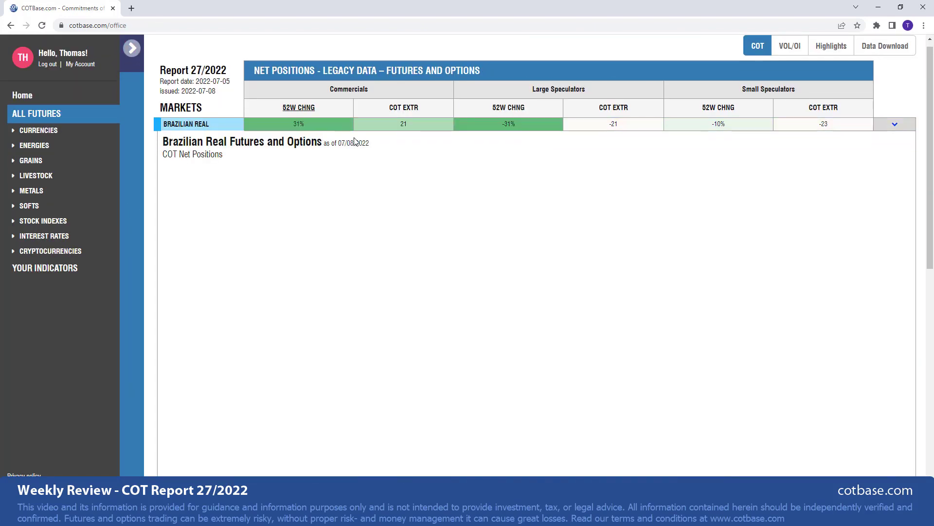
{"action": "scroll", "coordinate": [358, 119], "scroll_direction": "down", "scroll_amount": 1}
{"action": "scroll", "coordinate": [334, 141], "scroll_direction": "up", "scroll_amount": 1}
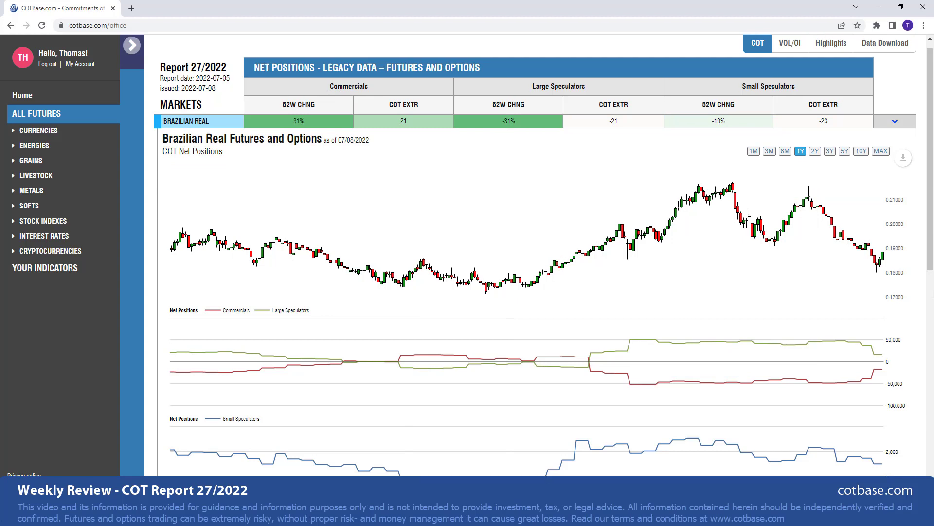
{"action": "scroll", "coordinate": [908, 346], "scroll_direction": "down", "scroll_amount": 1}
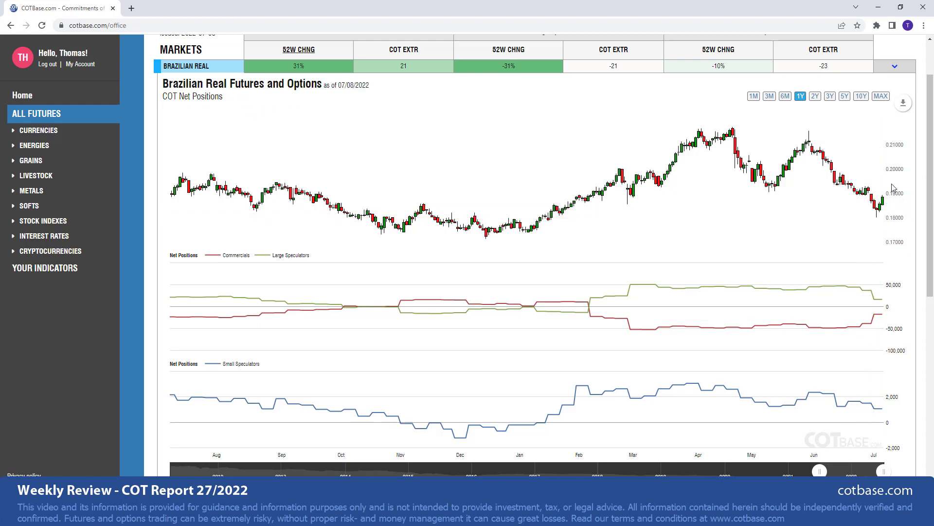
- Switch the Brazilian Real chart to the 5Y range covering 2018 to 2022
{"action": "left_click", "coordinate": [845, 96]}
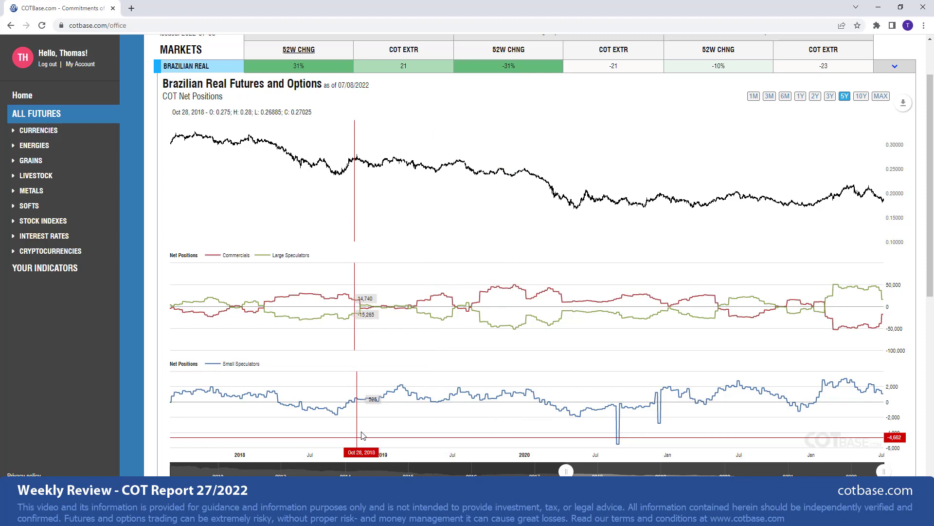
{"action": "scroll", "coordinate": [342, 453], "scroll_direction": "down", "scroll_amount": 1}
- Expand the Cocoa Futures and Options chart and narrow it to the 1Y range
{"action": "left_click", "coordinate": [329, 460]}
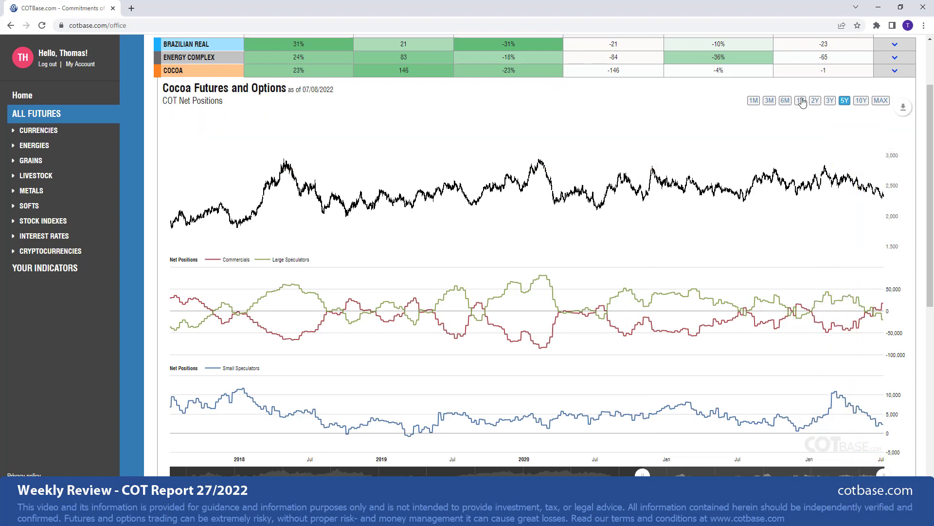
{"action": "left_click", "coordinate": [801, 101]}
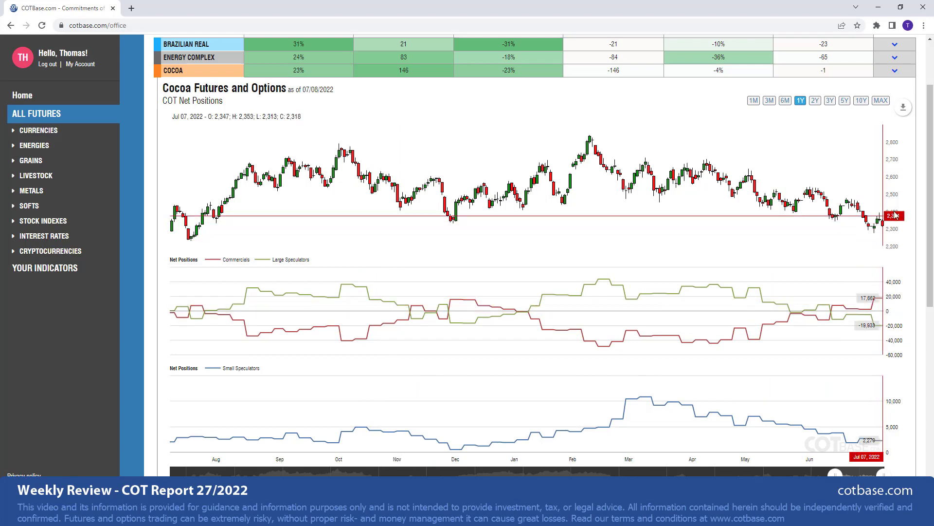
{"action": "scroll", "coordinate": [851, 118], "scroll_direction": "up", "scroll_amount": 1}
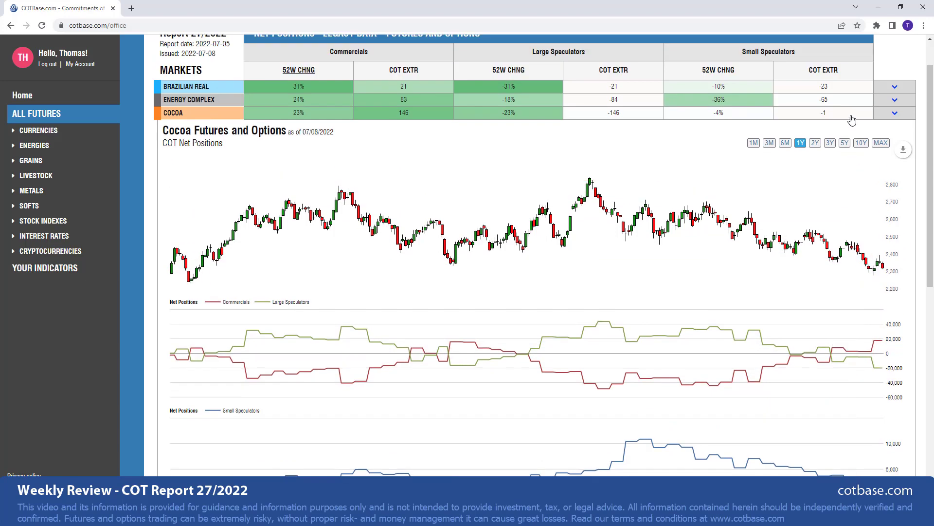
{"action": "left_click", "coordinate": [845, 149]}
{"action": "scroll", "coordinate": [845, 149], "scroll_direction": "down", "scroll_amount": 2}
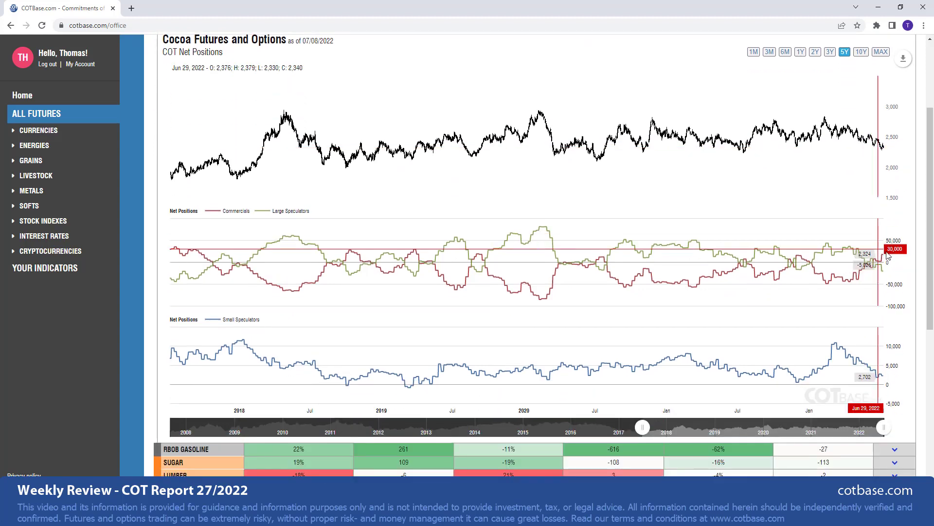
{"action": "scroll", "coordinate": [933, 240], "scroll_direction": "up", "scroll_amount": 1}
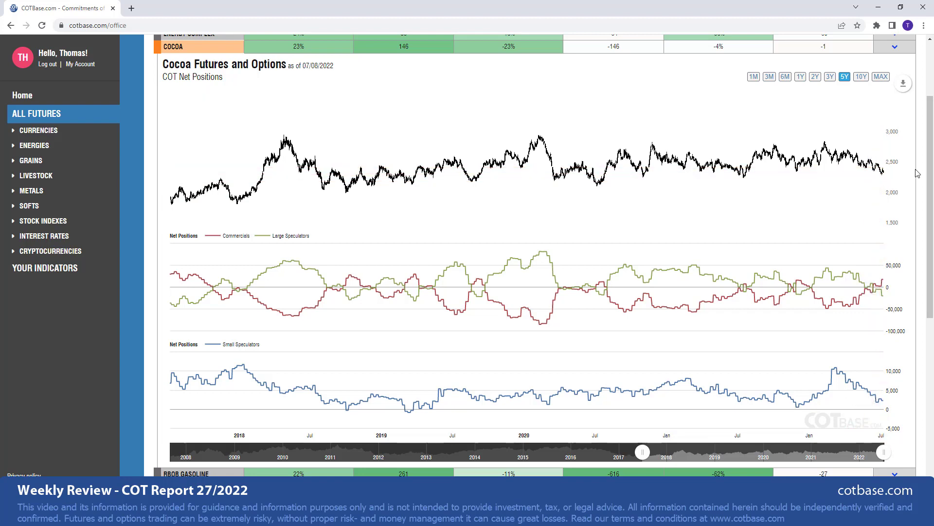
{"action": "scroll", "coordinate": [915, 172], "scroll_direction": "up", "scroll_amount": 1}
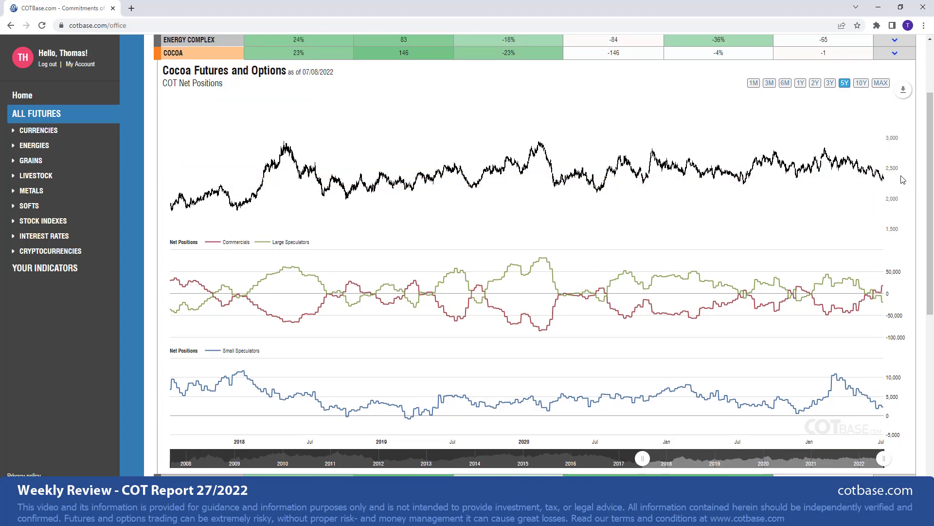
{"action": "scroll", "coordinate": [932, 267], "scroll_direction": "down", "scroll_amount": 1}
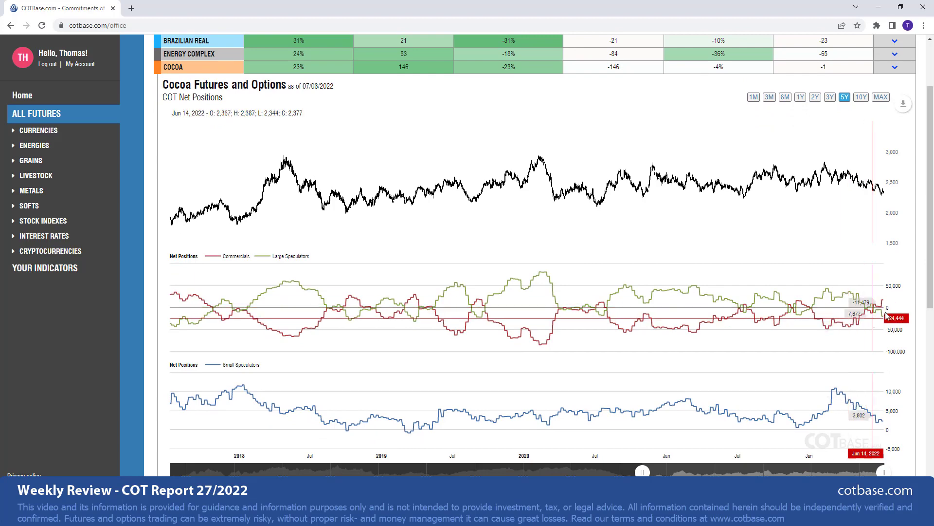
{"action": "scroll", "coordinate": [386, 389], "scroll_direction": "down", "scroll_amount": 2}
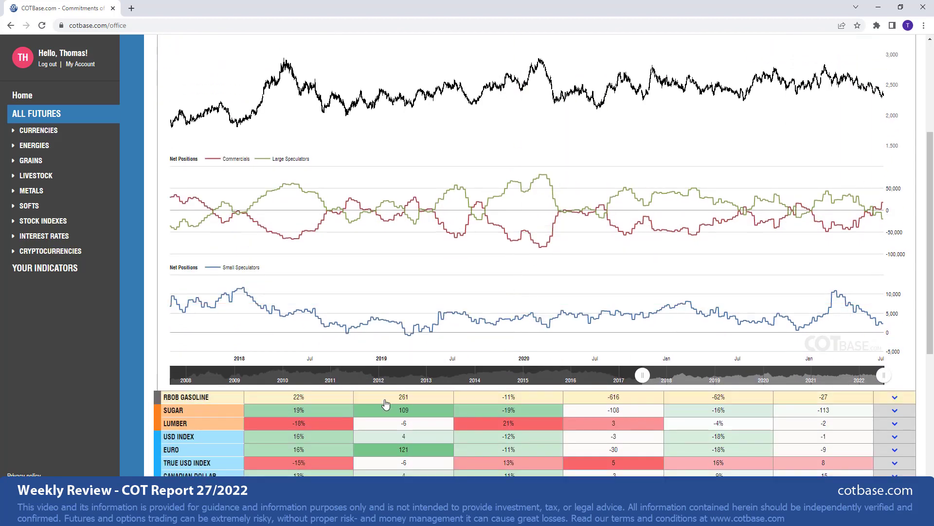
- Expand the RBOB Gasoline chart and narrow it to one year of candlesticks
{"action": "left_click", "coordinate": [386, 403]}
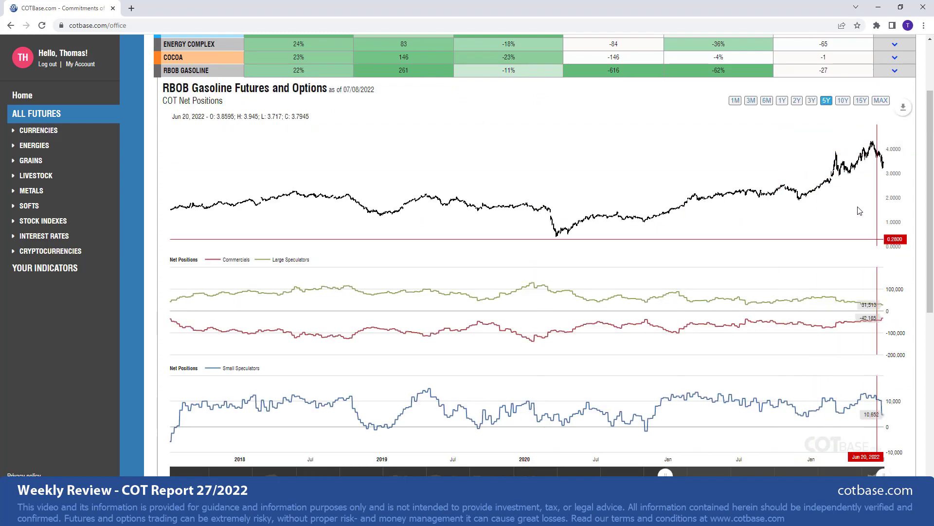
{"action": "left_click", "coordinate": [782, 100]}
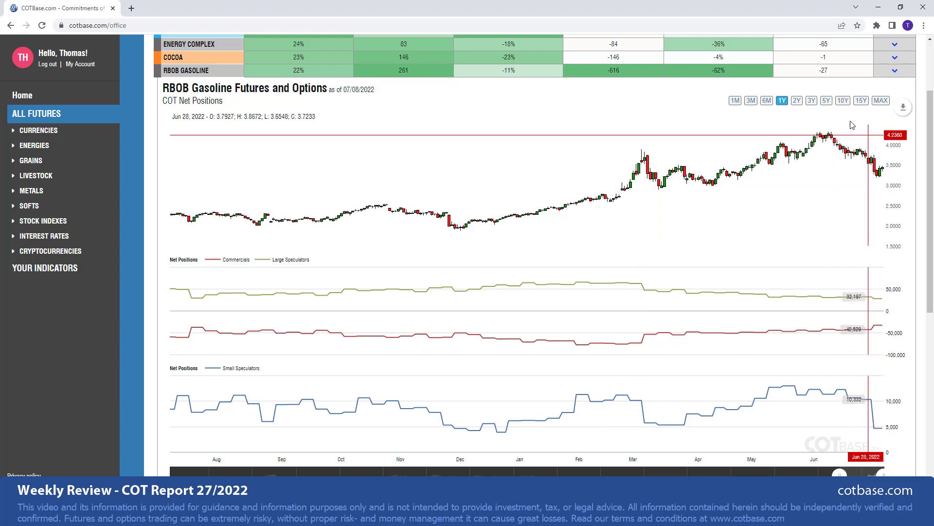
- Widen the RBOB Gasoline net-positions chart back to the 5Y range and review it
{"action": "left_click", "coordinate": [826, 101]}
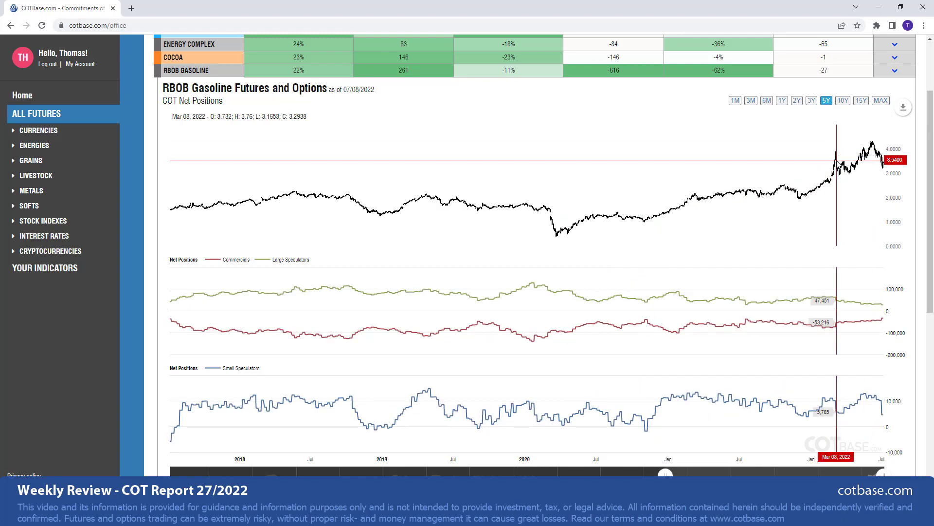
{"action": "mouse_move", "coordinate": [883, 318]}
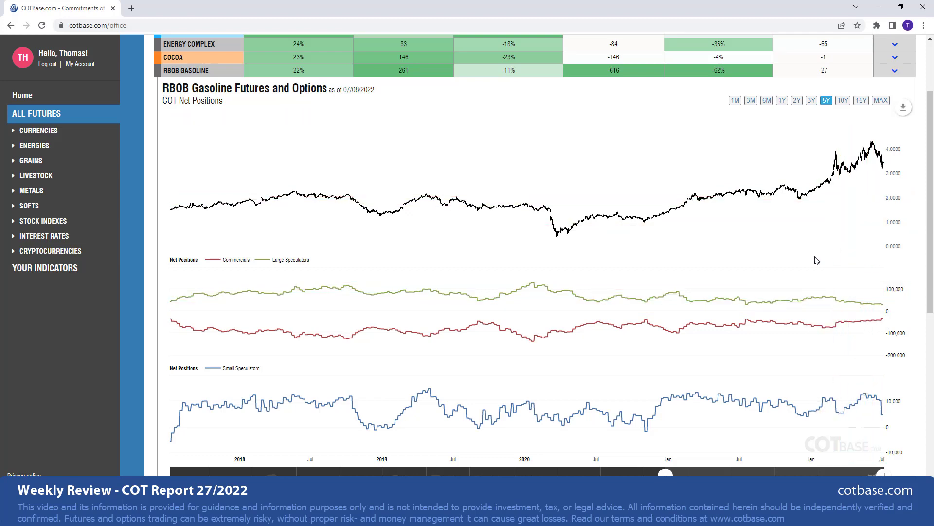
{"action": "scroll", "coordinate": [816, 261], "scroll_direction": "up", "scroll_amount": 3}
- Sort by Large Speculators COT EXTR and expand the South African Rand five-year chart
{"action": "left_click", "coordinate": [615, 112]}
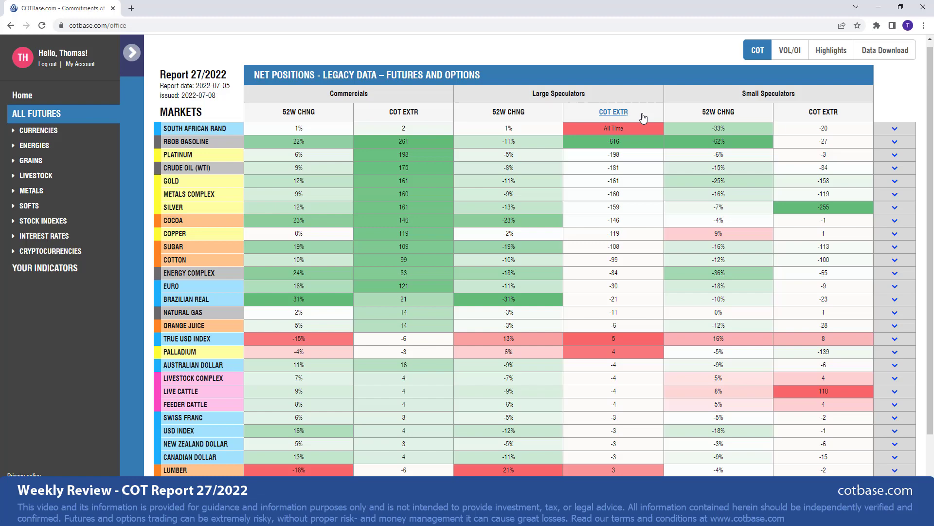
{"action": "left_click", "coordinate": [298, 130]}
{"action": "scroll", "coordinate": [565, 233], "scroll_direction": "down", "scroll_amount": 1}
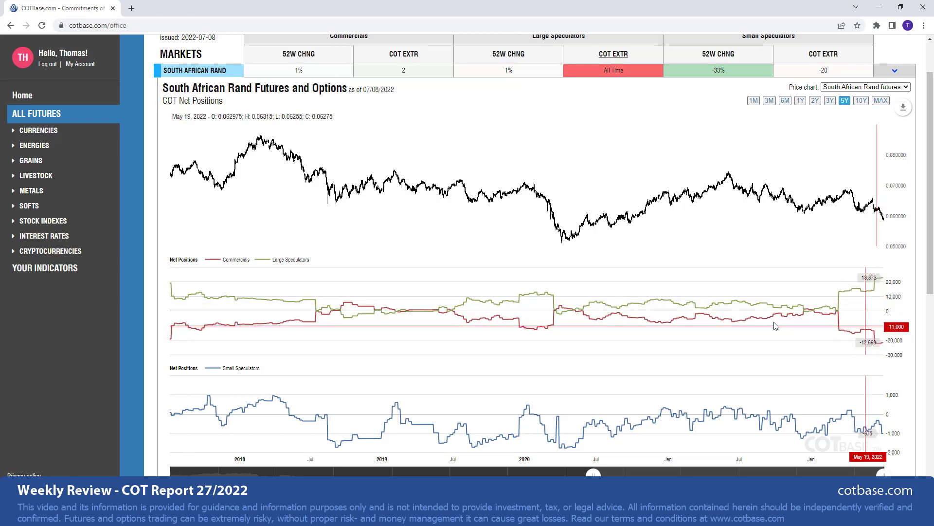
{"action": "scroll", "coordinate": [566, 417], "scroll_direction": "down", "scroll_amount": 1}
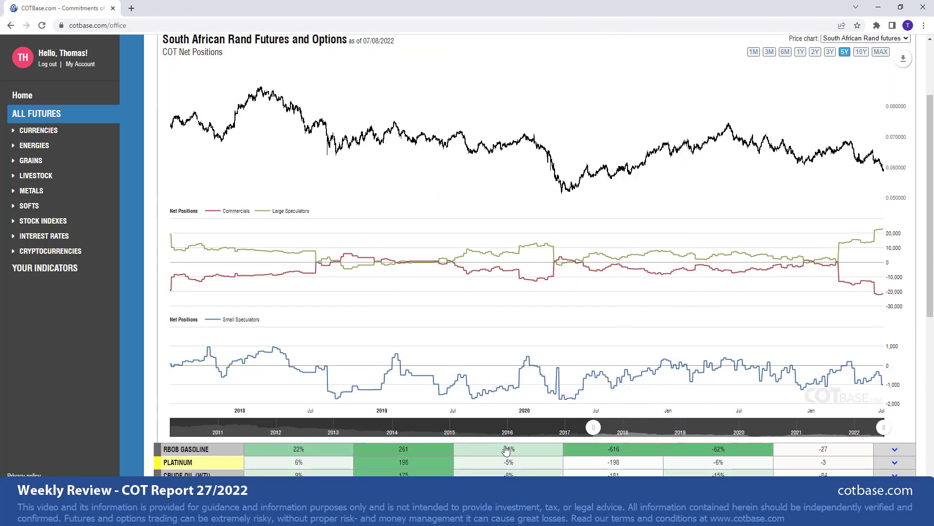
- Expand the Platinum Futures and Options net-positions chart from the market table
{"action": "left_click", "coordinate": [495, 462]}
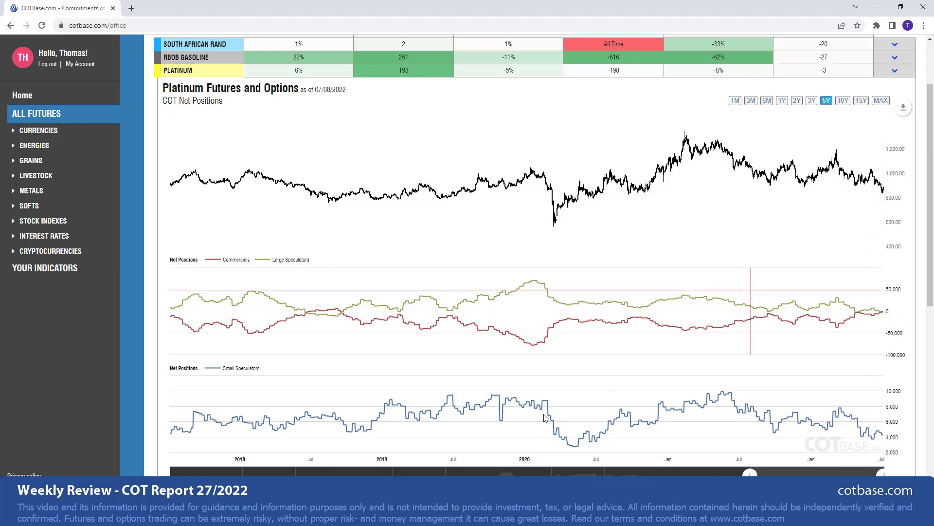
{"action": "scroll", "coordinate": [503, 447], "scroll_direction": "down", "scroll_amount": 2}
- Show the Crude Oil (WTI) five-year chart, then scroll up to the Report 27/2022 table
{"action": "left_click", "coordinate": [498, 355]}
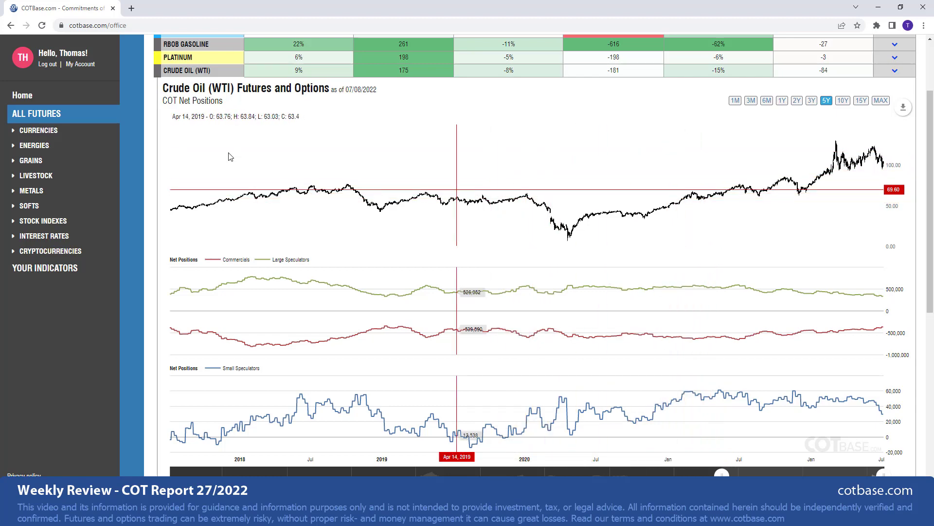
{"action": "scroll", "coordinate": [263, 138], "scroll_direction": "up", "scroll_amount": 2}
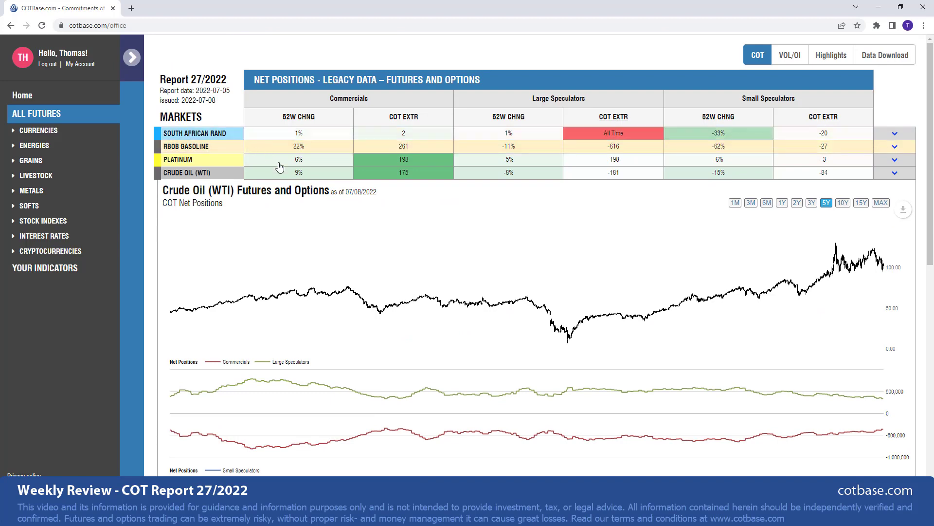
{"action": "left_click", "coordinate": [132, 58]}
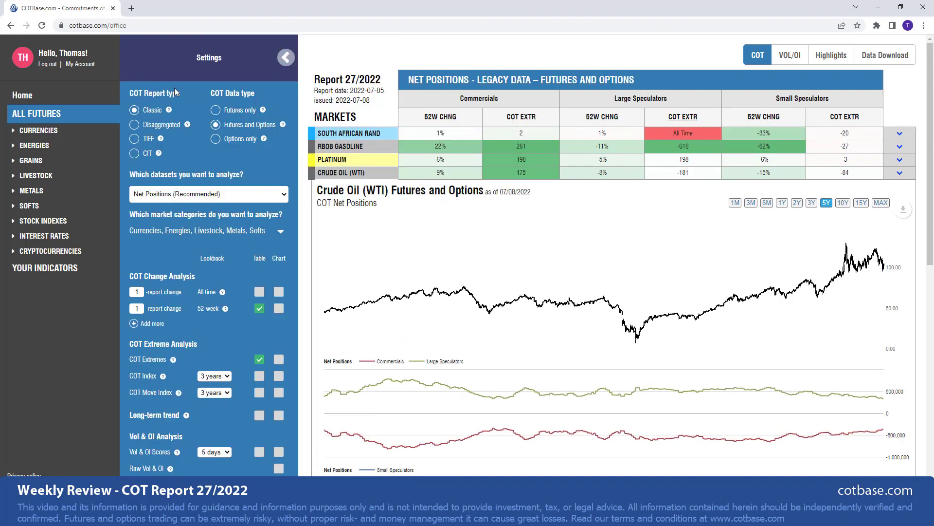
{"action": "left_click", "coordinate": [279, 231]}
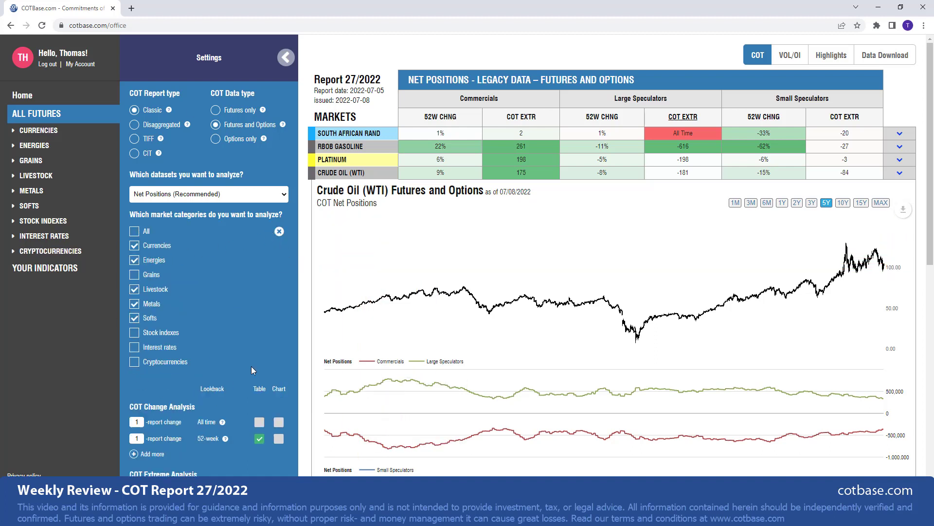
{"action": "left_click", "coordinate": [279, 231]}
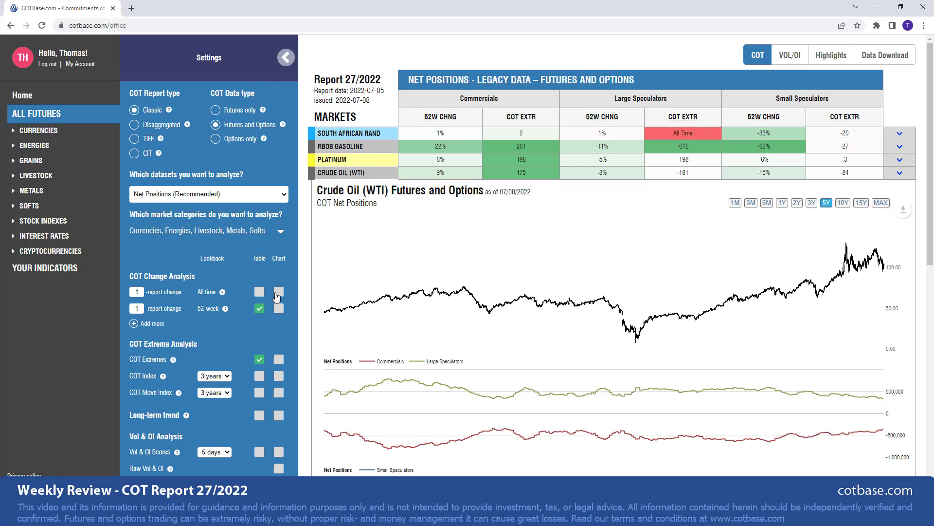
{"action": "scroll", "coordinate": [271, 302], "scroll_direction": "down", "scroll_amount": 5}
{"action": "scroll", "coordinate": [271, 303], "scroll_direction": "up", "scroll_amount": 2}
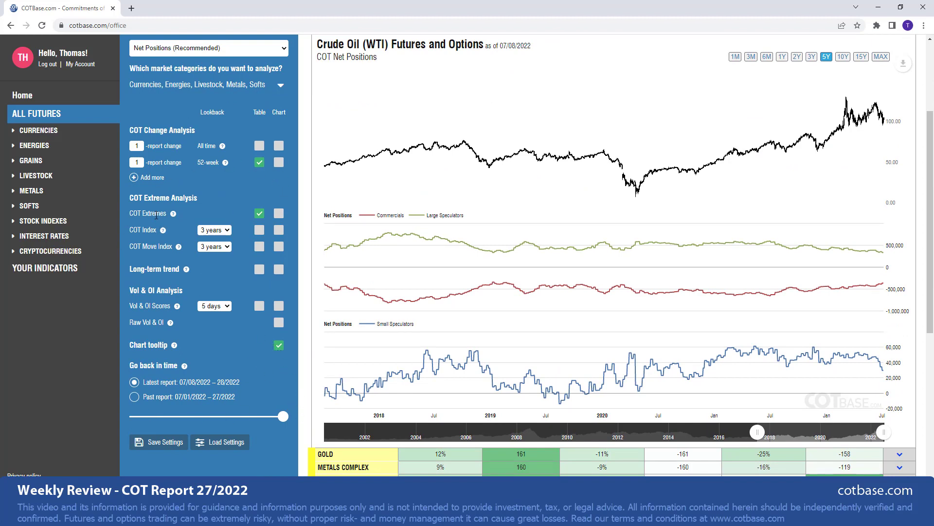
{"action": "left_click", "coordinate": [223, 231]}
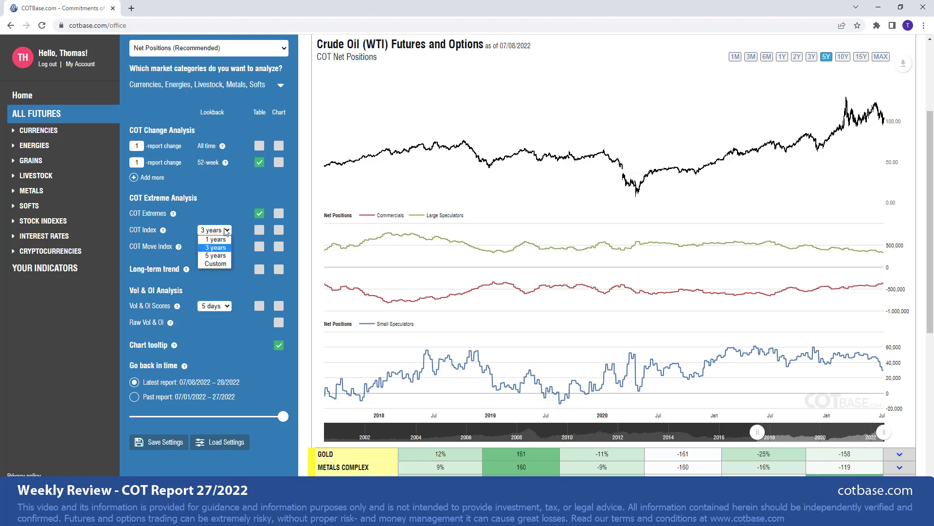
{"action": "left_click", "coordinate": [225, 230]}
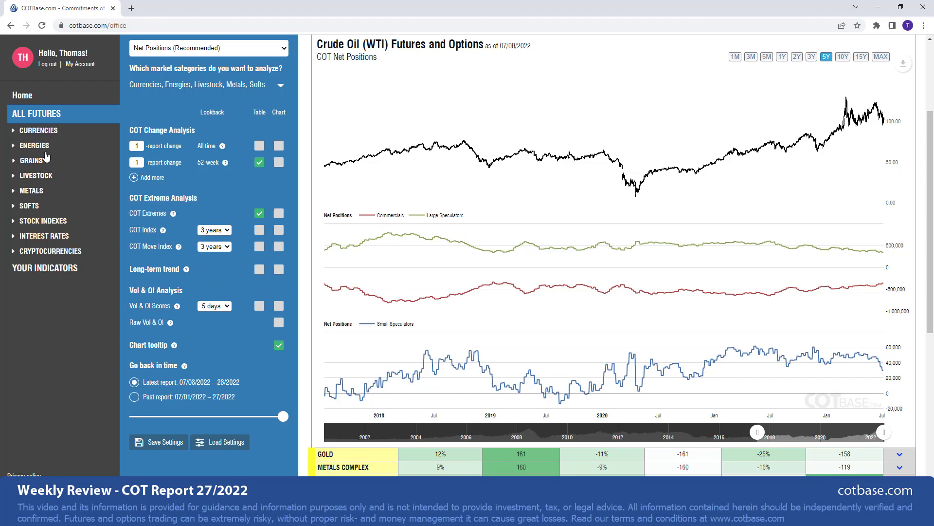
- Open South African Rand under CURRENCIES, hide the Settings panel, and scroll through its Legacy COT tables
{"action": "left_click", "coordinate": [34, 131]}
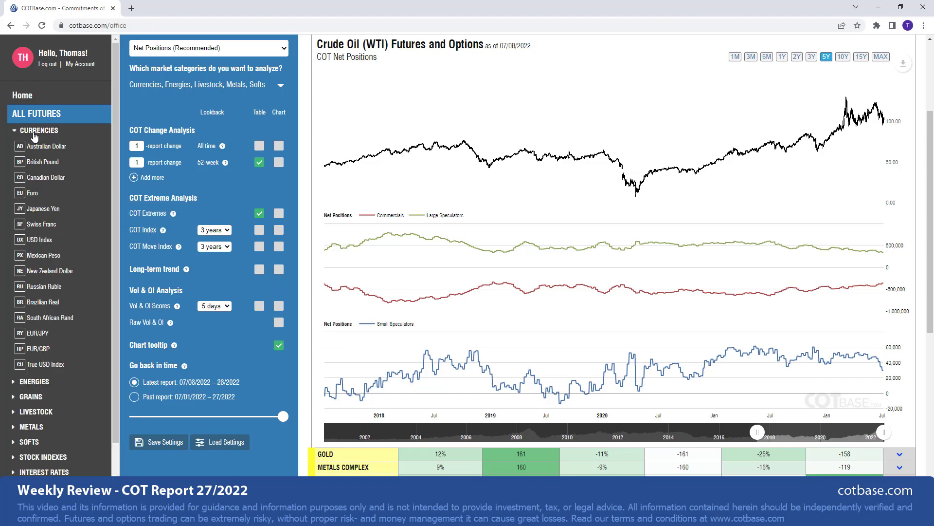
{"action": "left_click", "coordinate": [68, 320]}
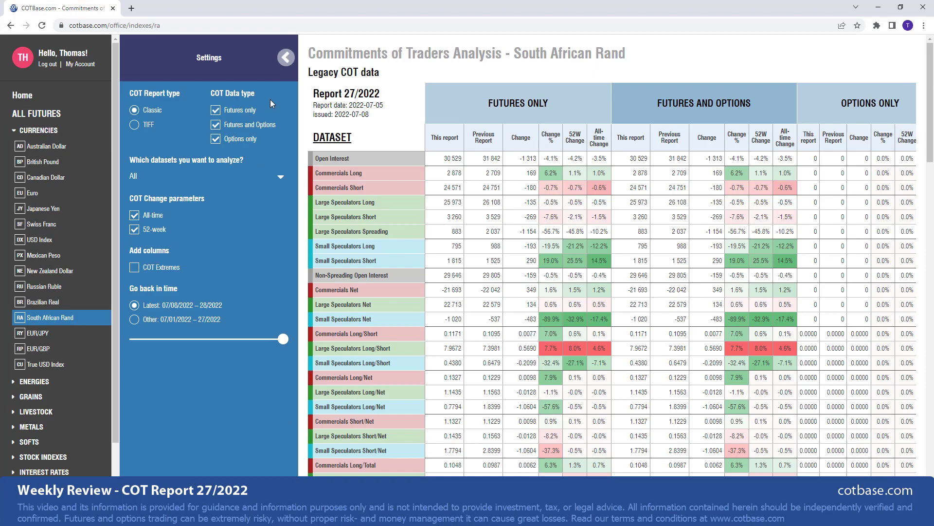
{"action": "left_click", "coordinate": [287, 65]}
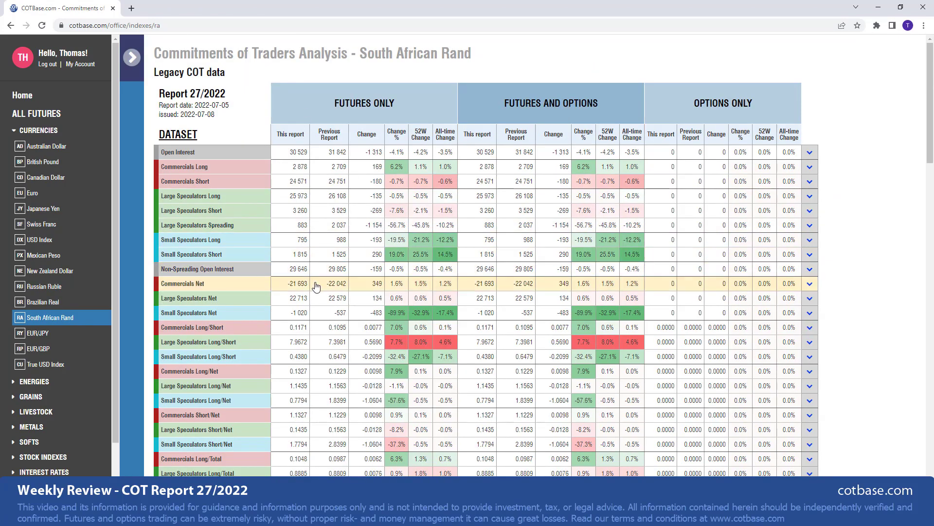
{"action": "scroll", "coordinate": [331, 264], "scroll_direction": "down", "scroll_amount": 15}
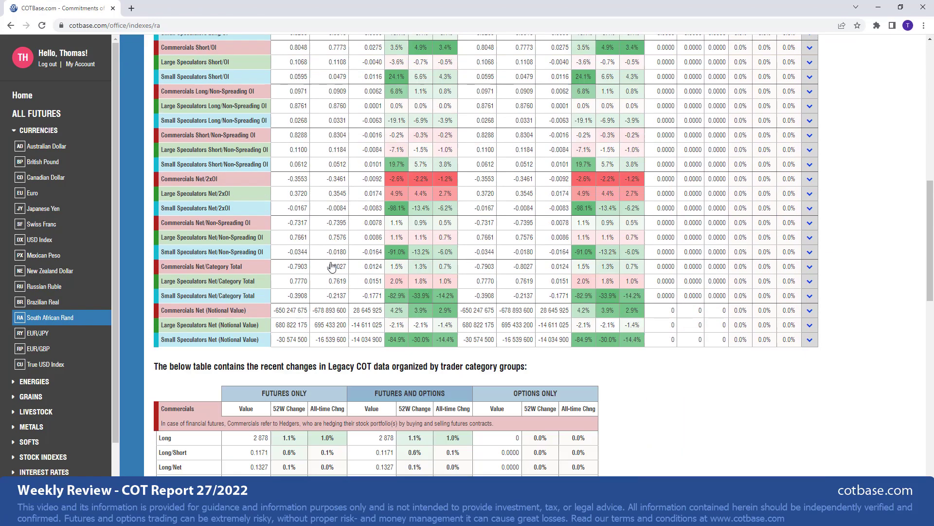
{"action": "scroll", "coordinate": [331, 264], "scroll_direction": "down", "scroll_amount": 10}
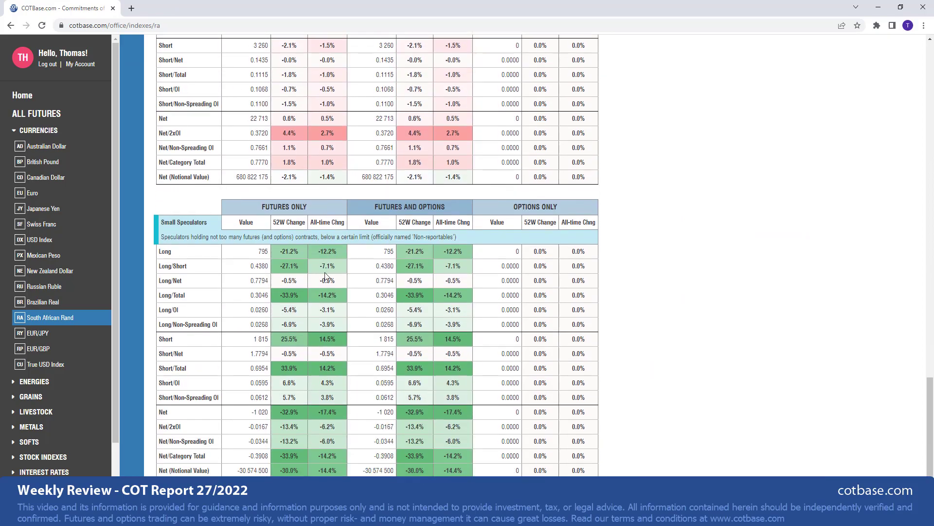
{"action": "scroll", "coordinate": [325, 278], "scroll_direction": "up", "scroll_amount": 20}
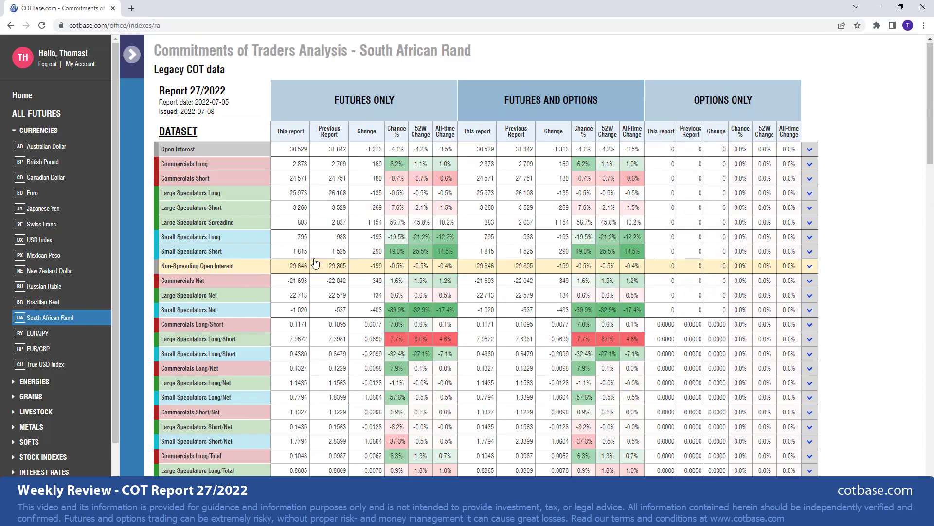
- Expand the Commercials Long row into a chart and check its export format options
{"action": "left_click", "coordinate": [254, 165]}
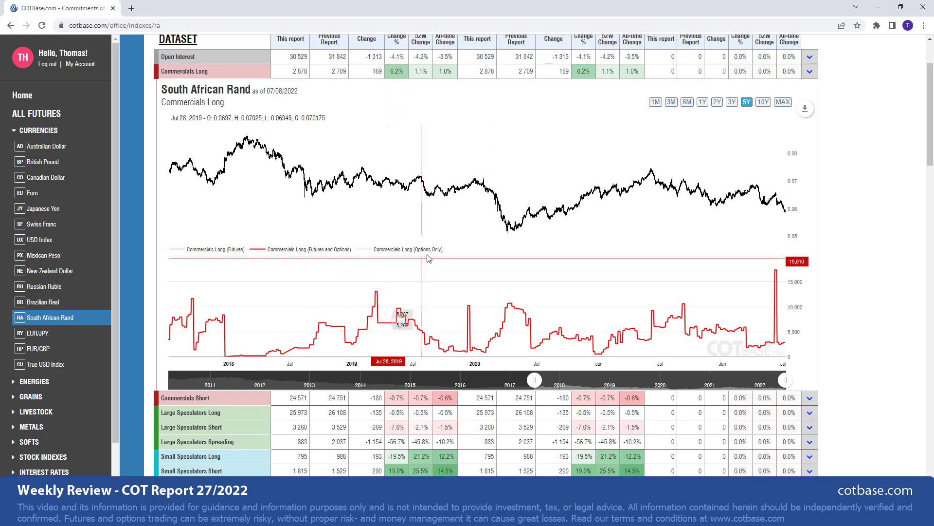
{"action": "left_click", "coordinate": [805, 109]}
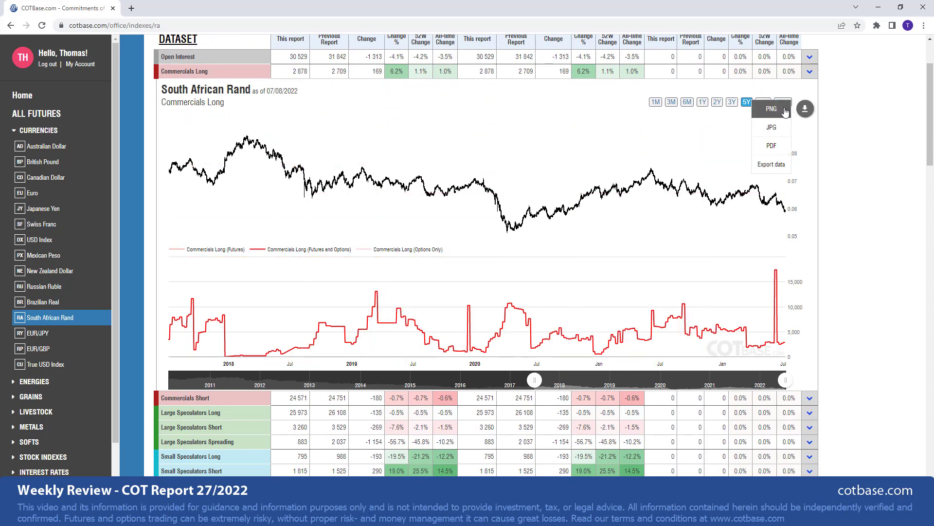
{"action": "mouse_move", "coordinate": [759, 168]}
{"action": "scroll", "coordinate": [600, 165], "scroll_direction": "up", "scroll_amount": 2}
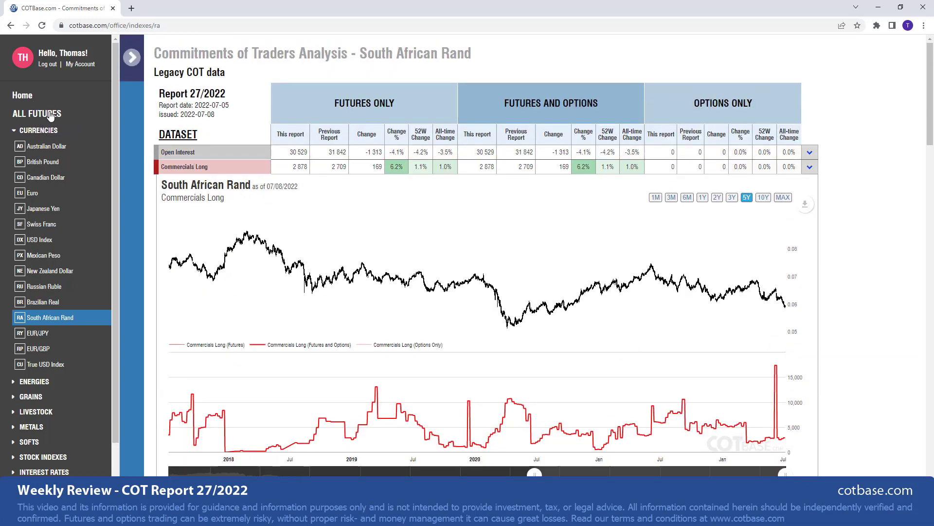
- Go Home, then INDICATORS, then MORE FEATURES & CHARTS under iCOT
{"action": "left_click", "coordinate": [29, 97]}
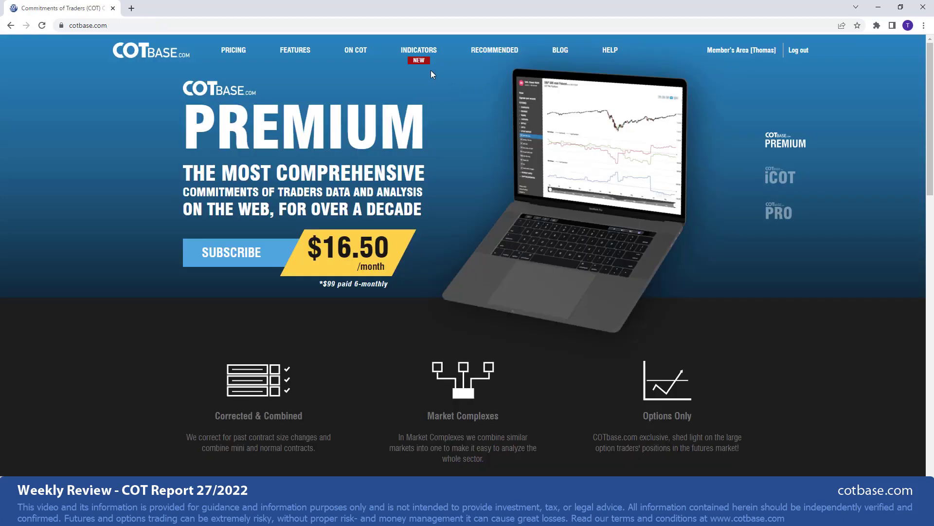
{"action": "left_click", "coordinate": [419, 58]}
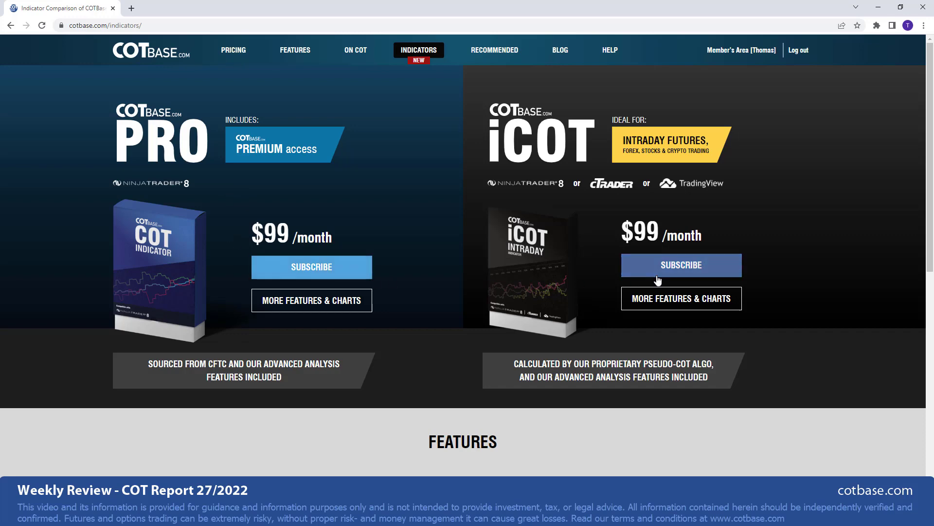
{"action": "left_click", "coordinate": [659, 298]}
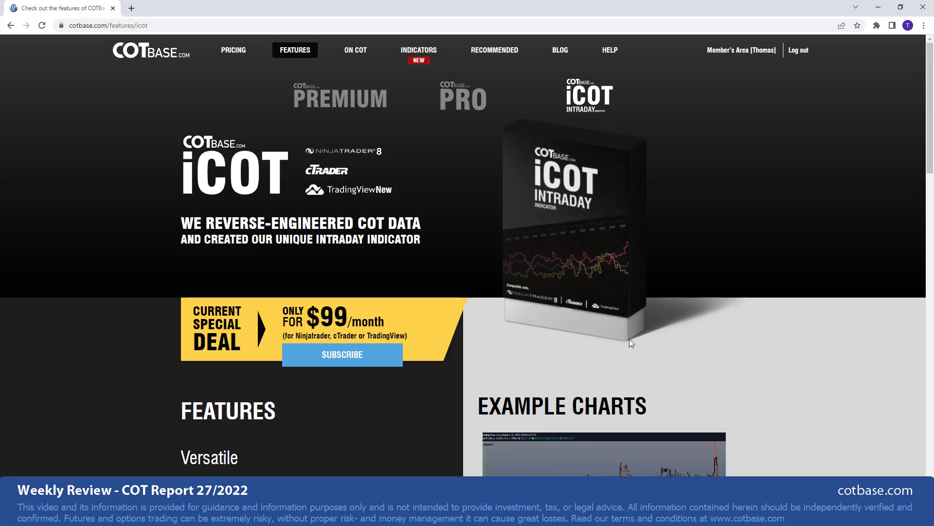
- Enlarge the first EXAMPLE CHARTS image, the Bitcoin/TetherUS 5-minute iCOT chart
{"action": "scroll", "coordinate": [629, 341], "scroll_direction": "down", "scroll_amount": 3}
{"action": "left_click", "coordinate": [605, 362]}
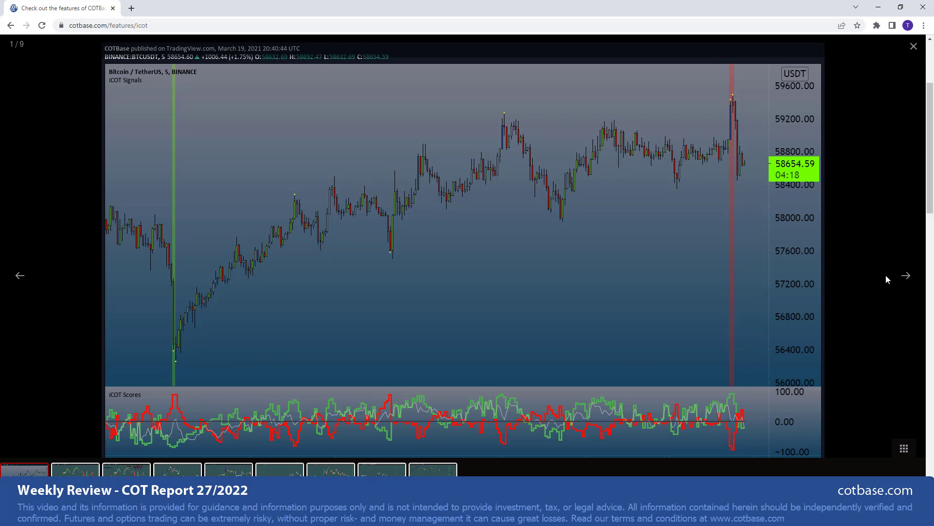
- Step the lightbox forward two charts to slide 3/9, the GC 12-20 1-minute chart
{"action": "left_click", "coordinate": [906, 275]}
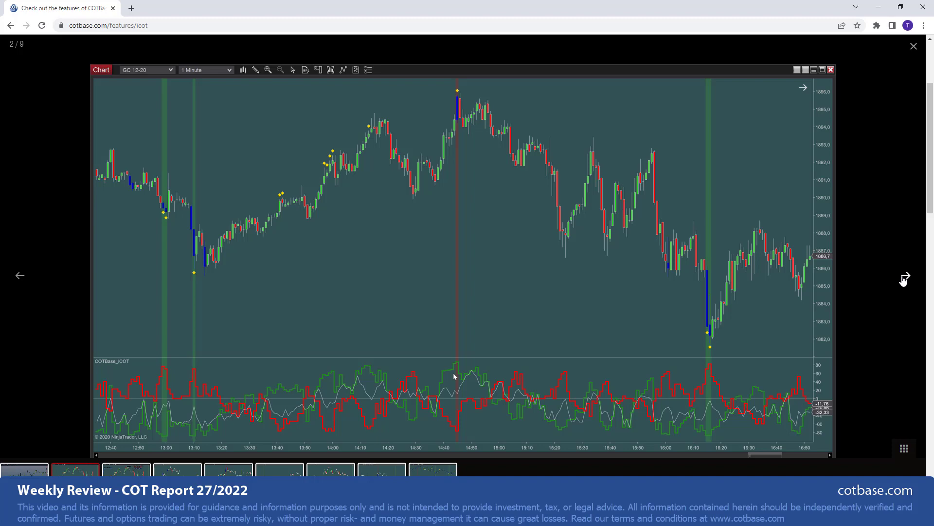
{"action": "left_click", "coordinate": [905, 277]}
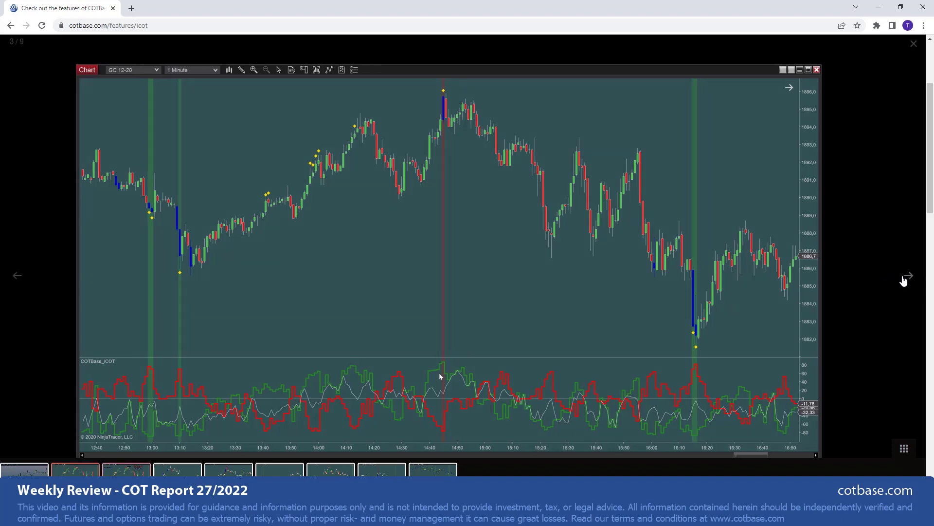